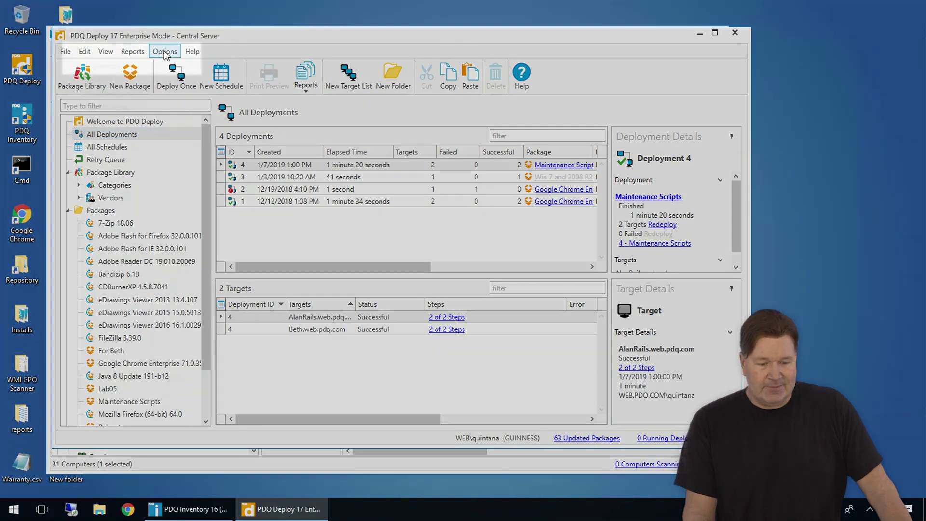
Step: Review PDQ Deploy's Deploy User credentials in Options, then close them
left_click(165, 51)
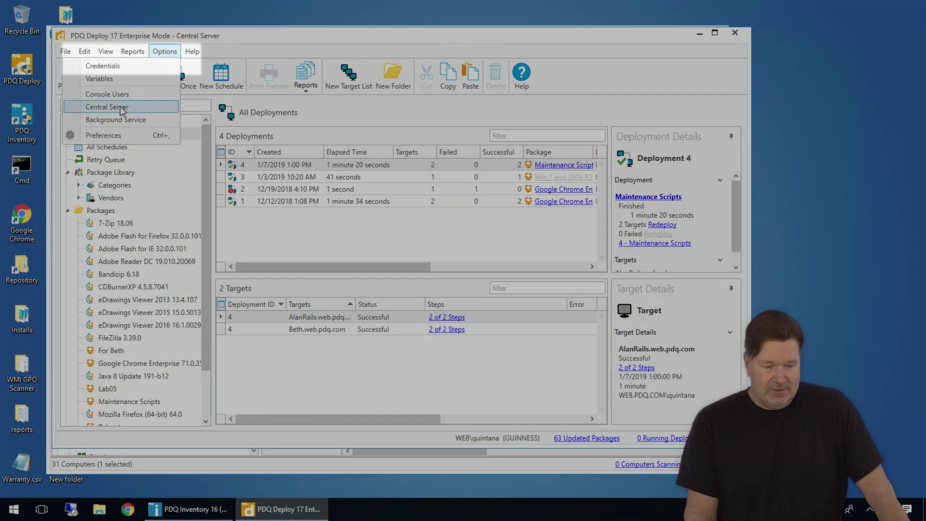
left_click(110, 66)
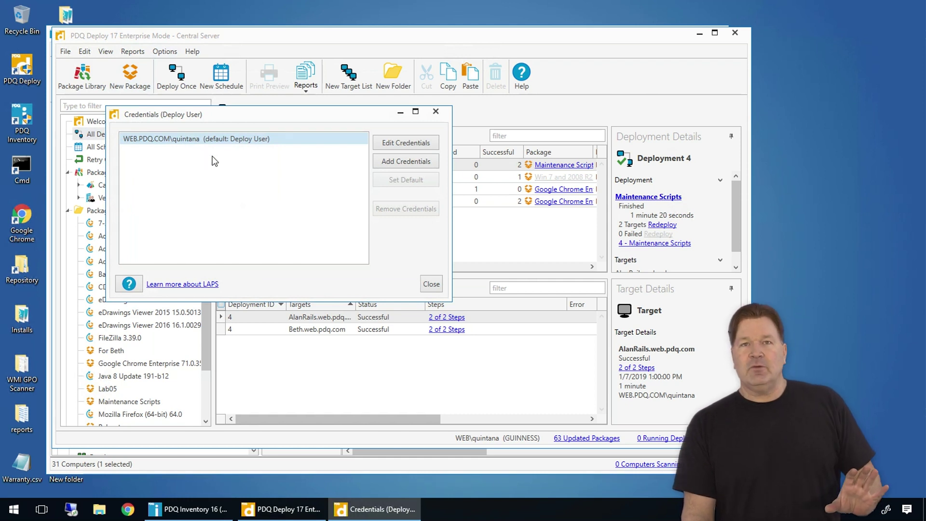
left_click(431, 284)
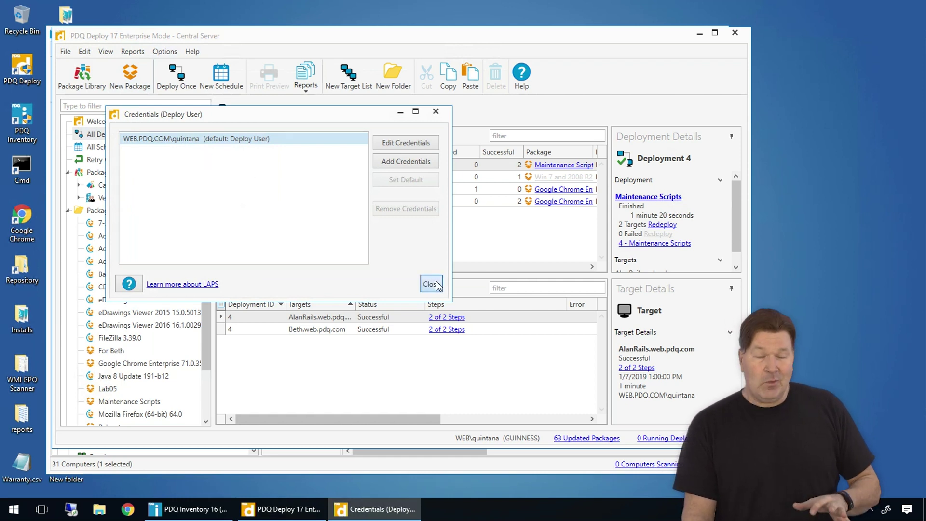
Step: In PDQ Inventory, review the Scan User credentials under Options and close them
left_click(161, 464)
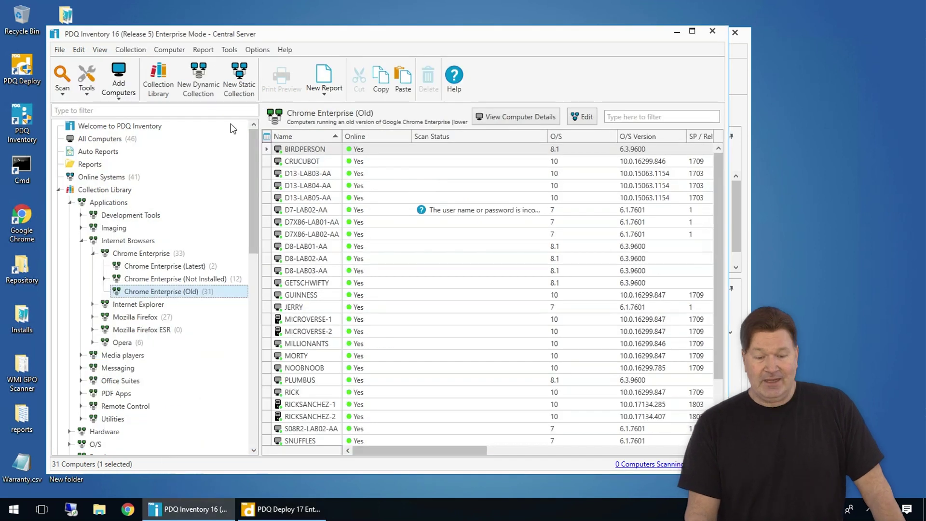
left_click(254, 48)
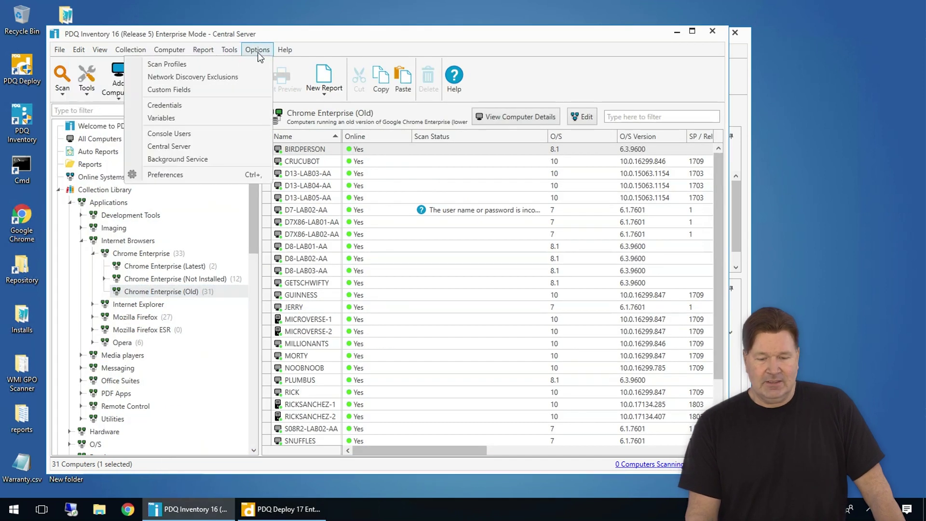
left_click(164, 105)
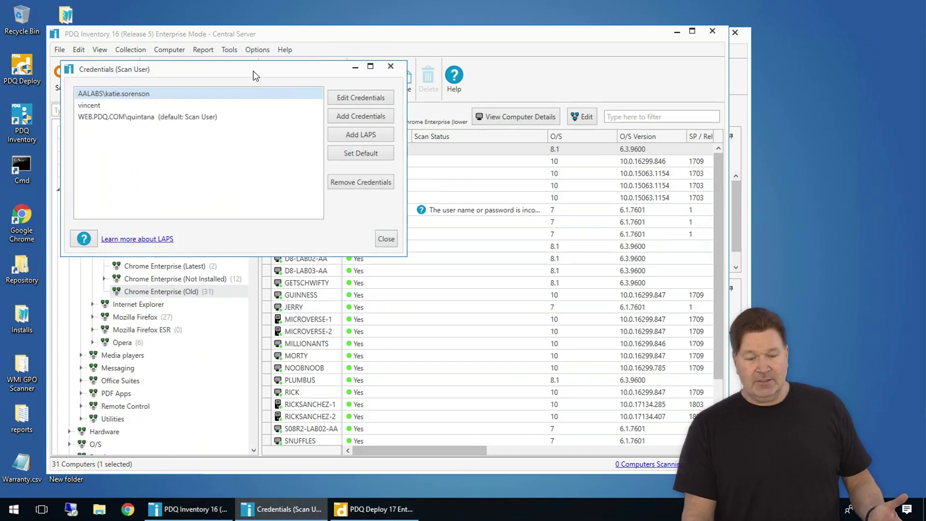
left_click(389, 68)
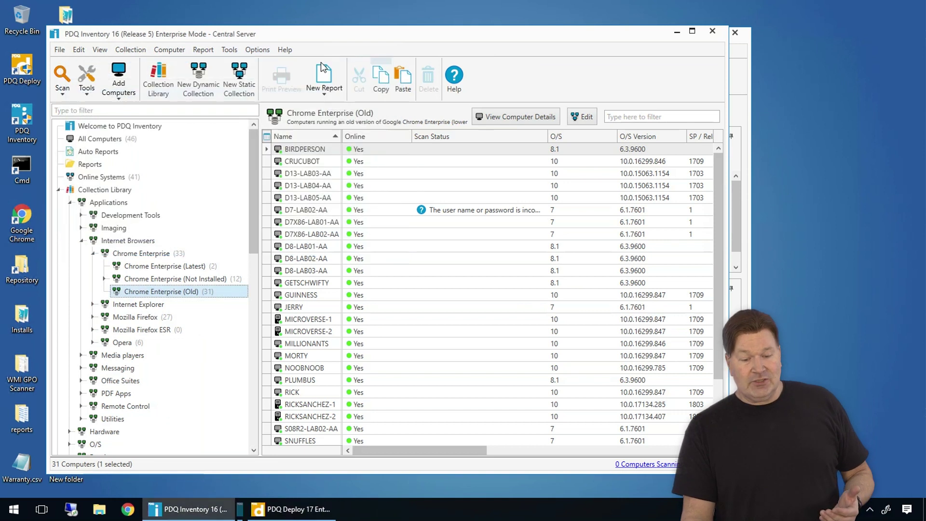
Step: Confirm PDQ Inventory's background service is running, close it, and return to PDQ Deploy
left_click(259, 51)
left_click(198, 157)
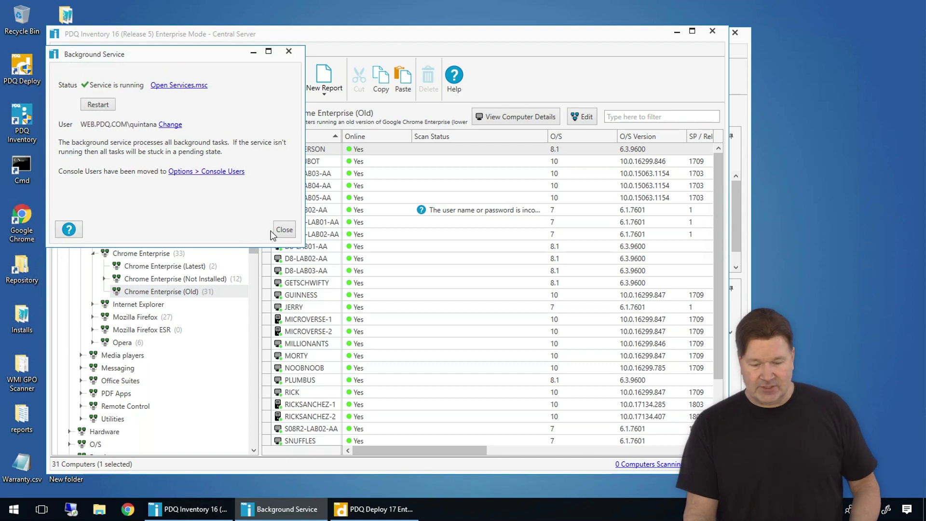
left_click(284, 229)
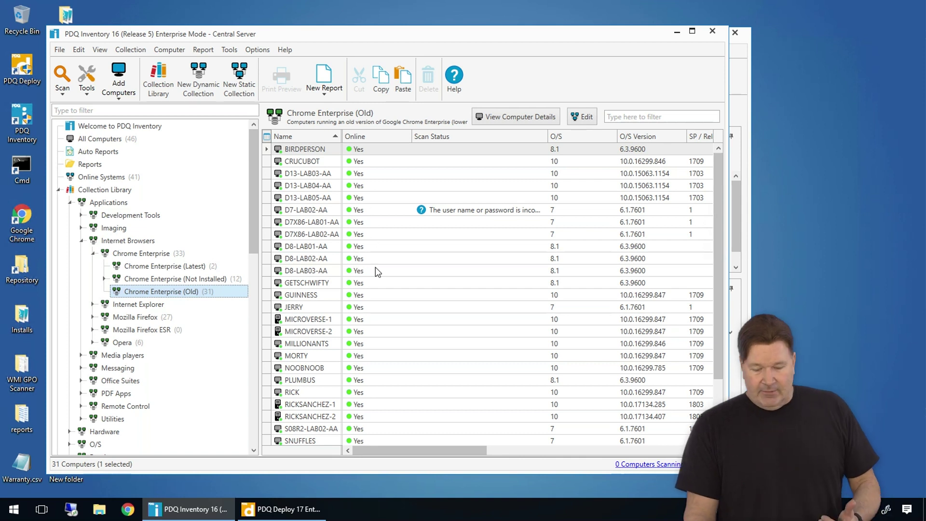
key("alt+Tab")
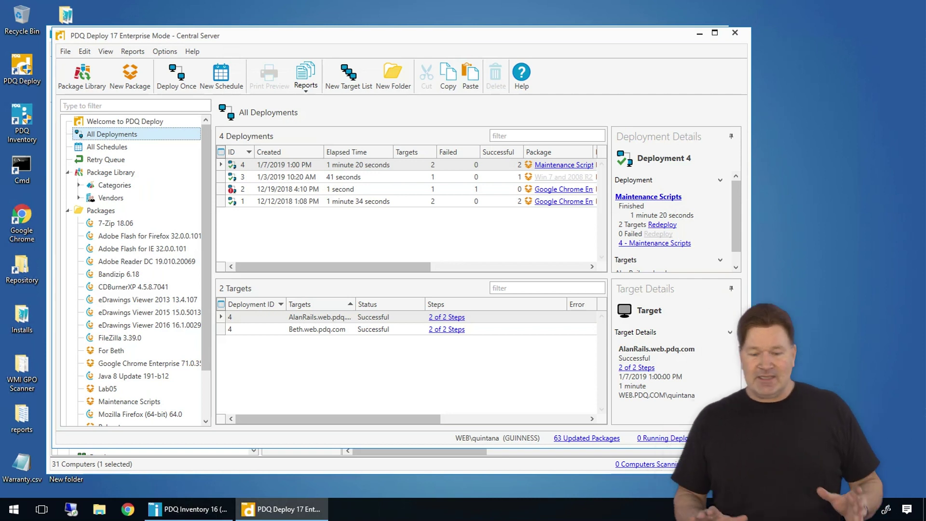
Step: Open the Reboots schedule and review its daily 11:00 PM trigger and two targets
left_click(117, 148)
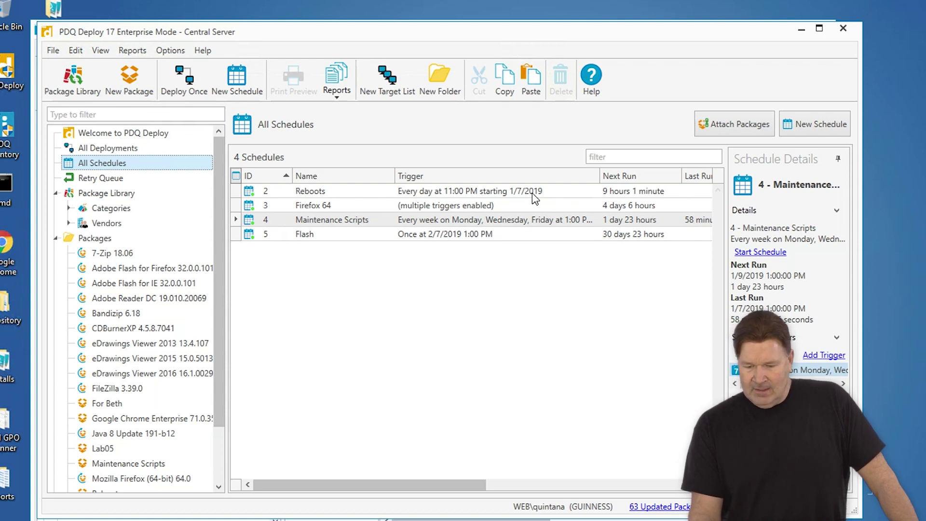
left_click(286, 191)
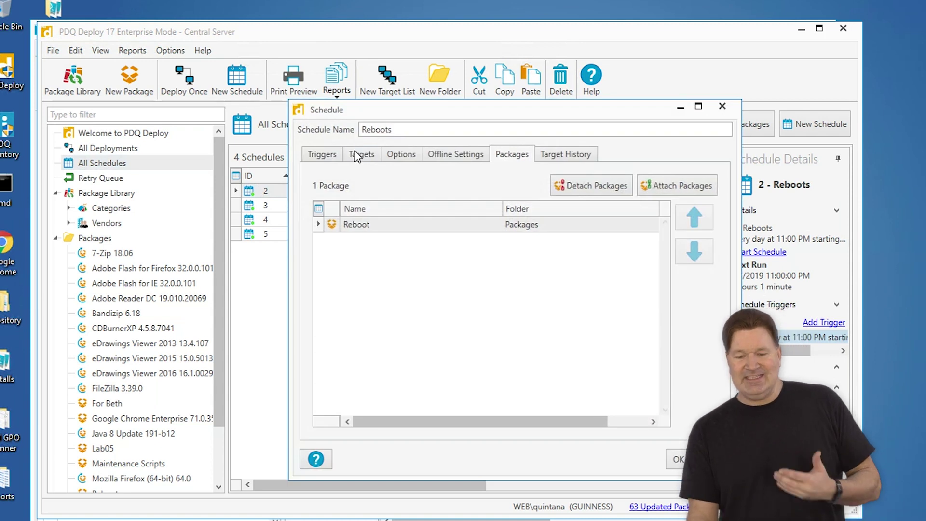
left_click(329, 160)
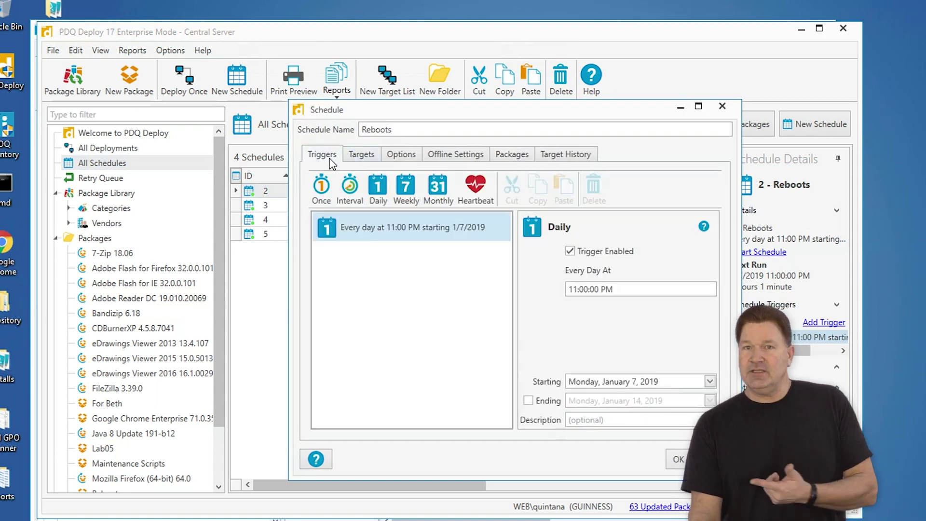
left_click(363, 155)
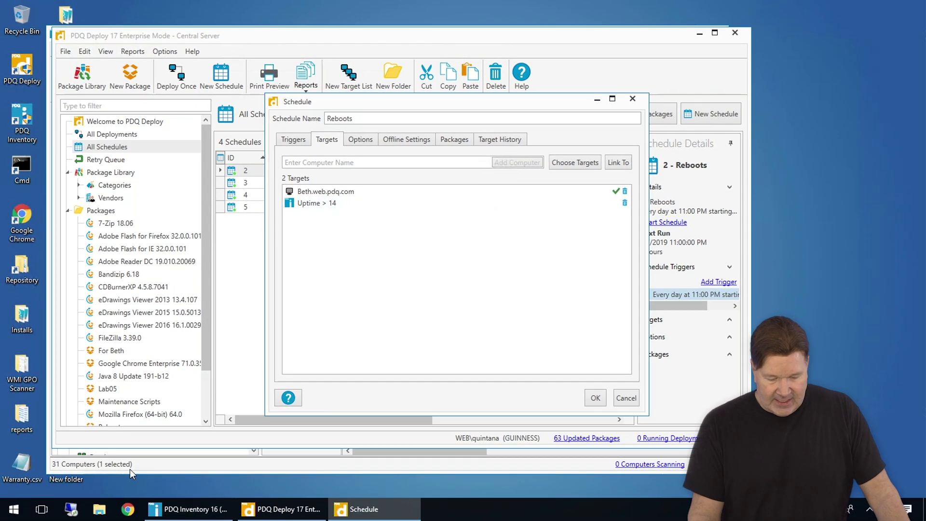
Step: Show the Uptime > 14 collection's 13 computers in PDQ Inventory and inspect its uptime filter
left_click(129, 469)
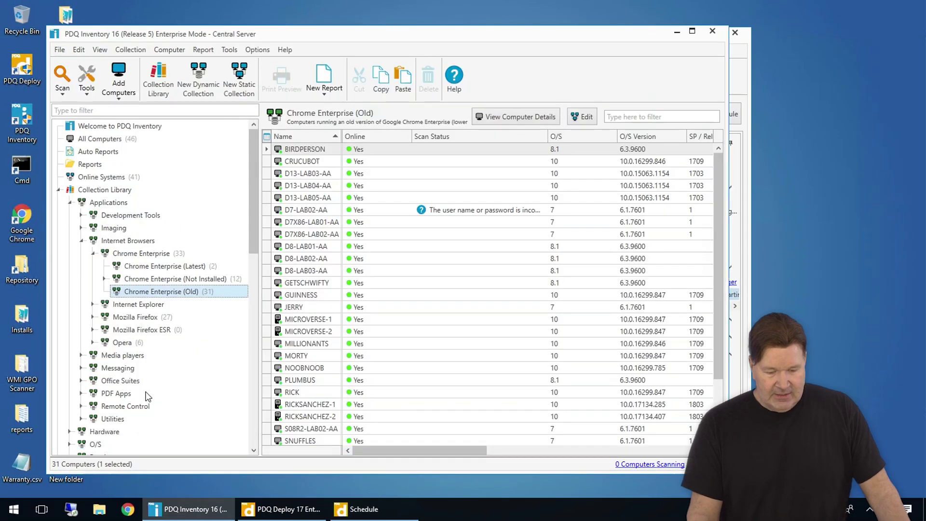
scroll(135, 250, "down", 15)
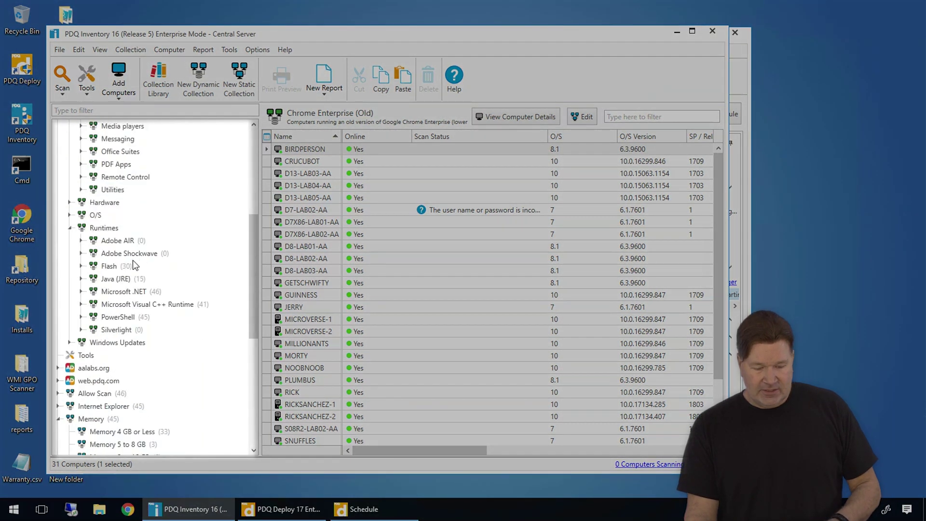
left_click(103, 450)
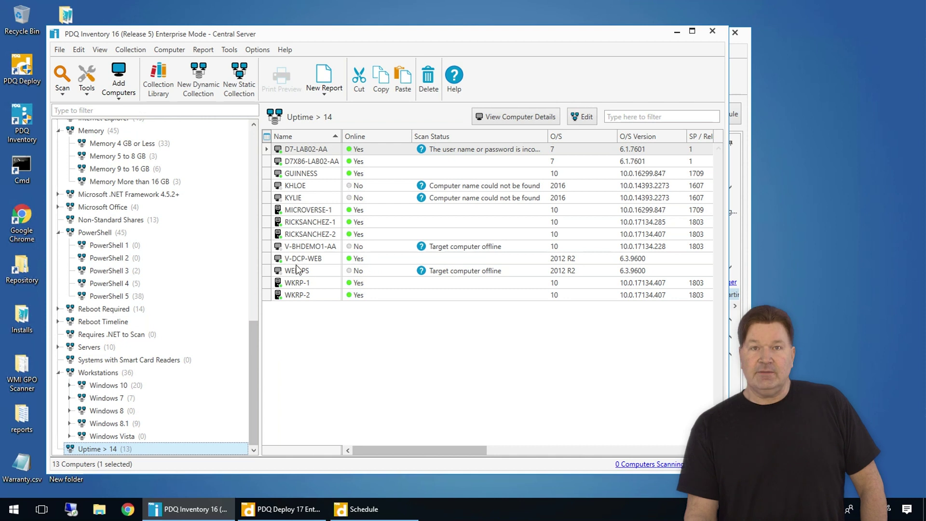
double_click(89, 450)
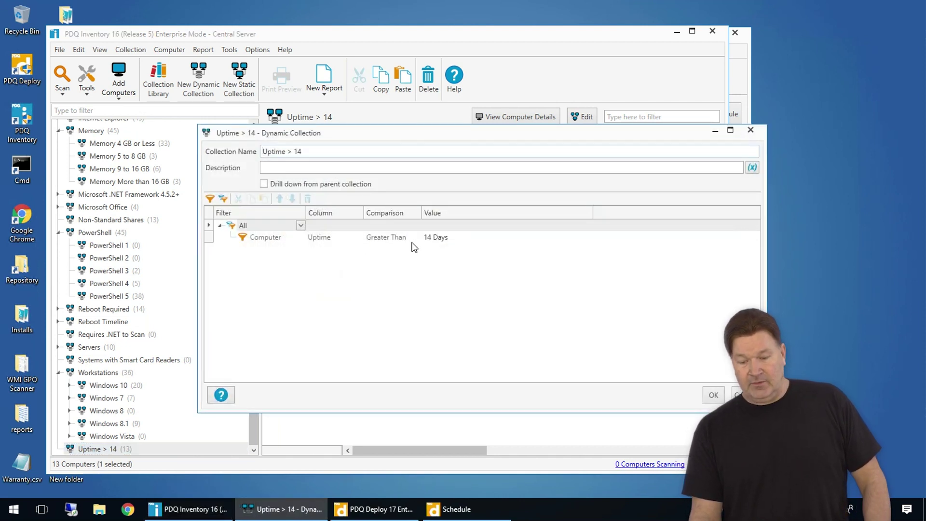
left_click(749, 130)
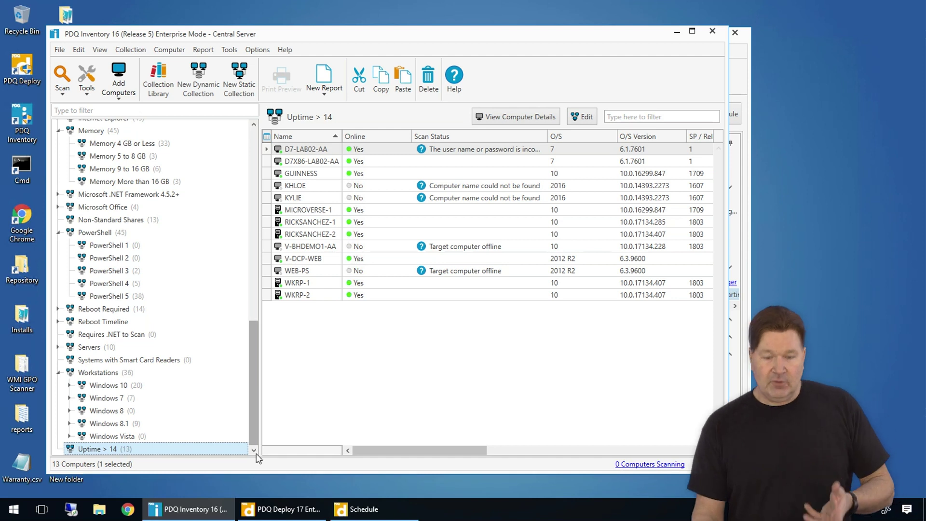
Step: Check which package the Reboots schedule deploys, then cancel without saving
left_click(354, 510)
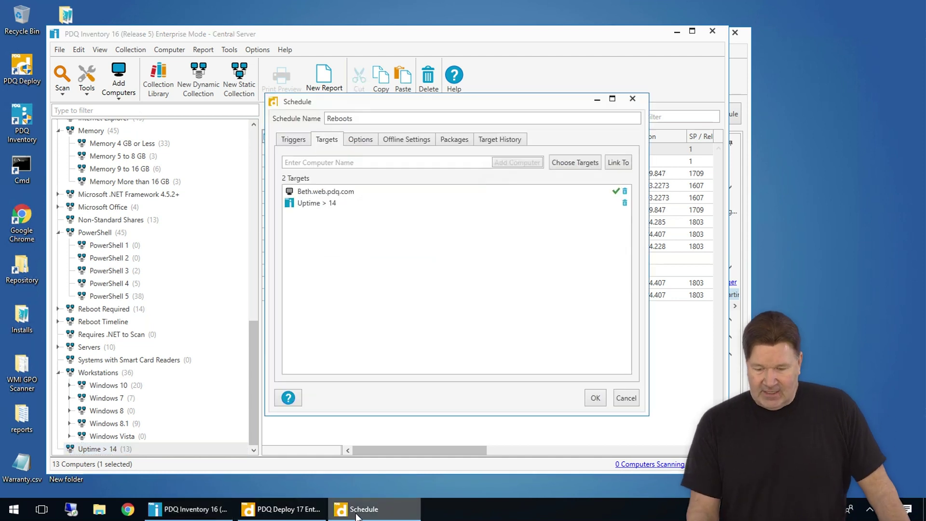
left_click(453, 140)
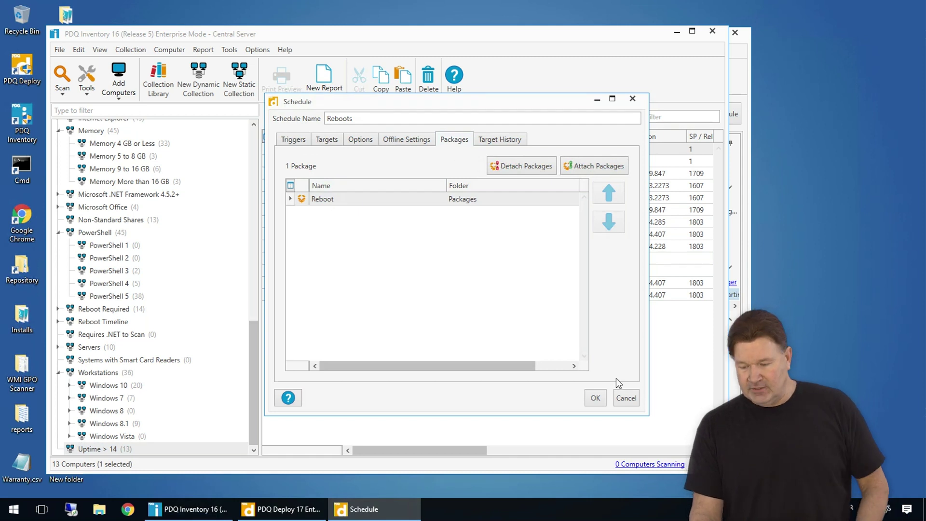
left_click(625, 398)
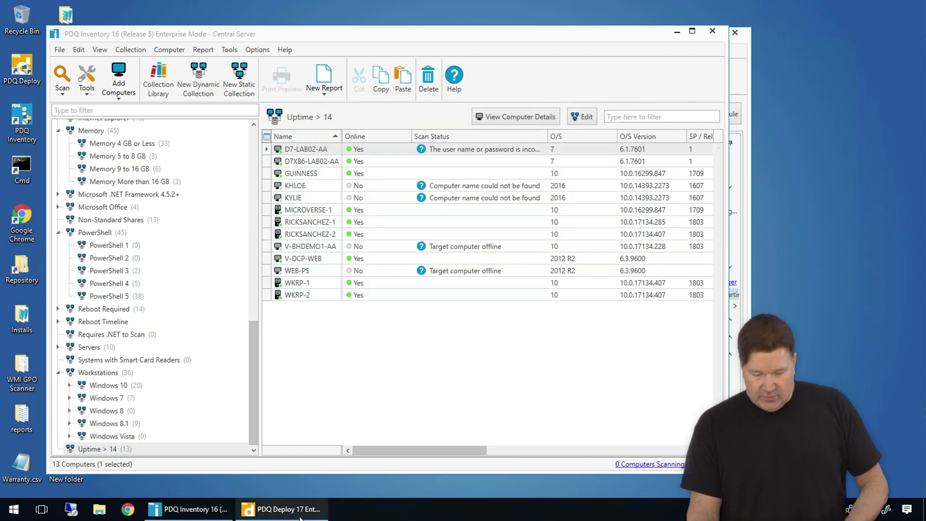
Step: Disable the Maintenance Scripts schedule in PDQ Deploy
left_click(285, 509)
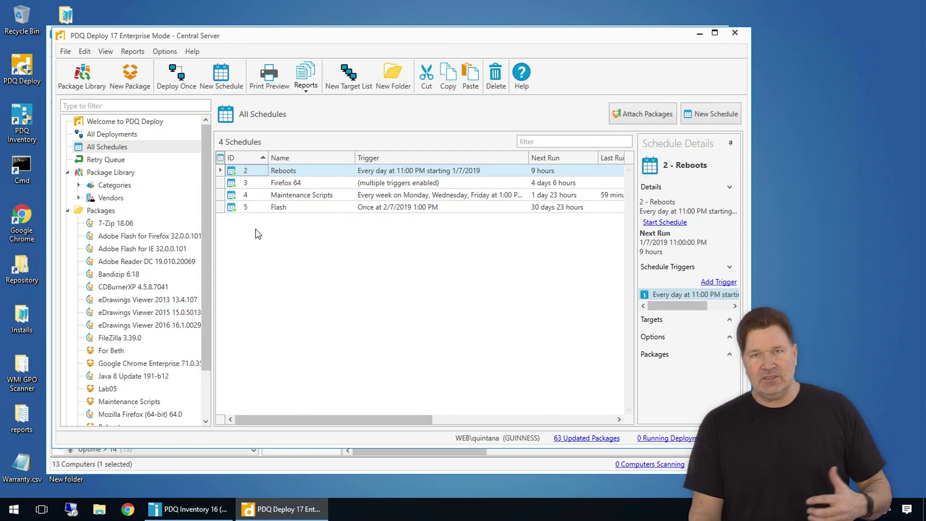
right_click(243, 195)
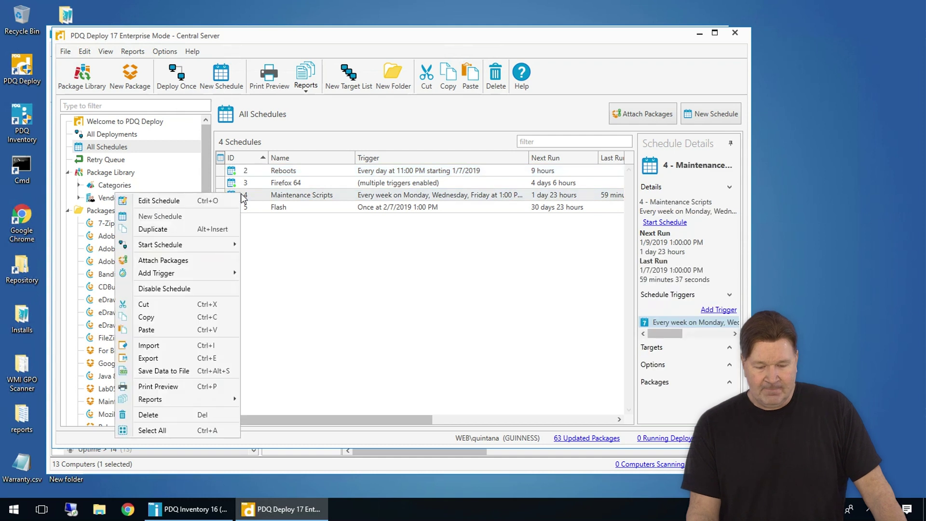
left_click(193, 288)
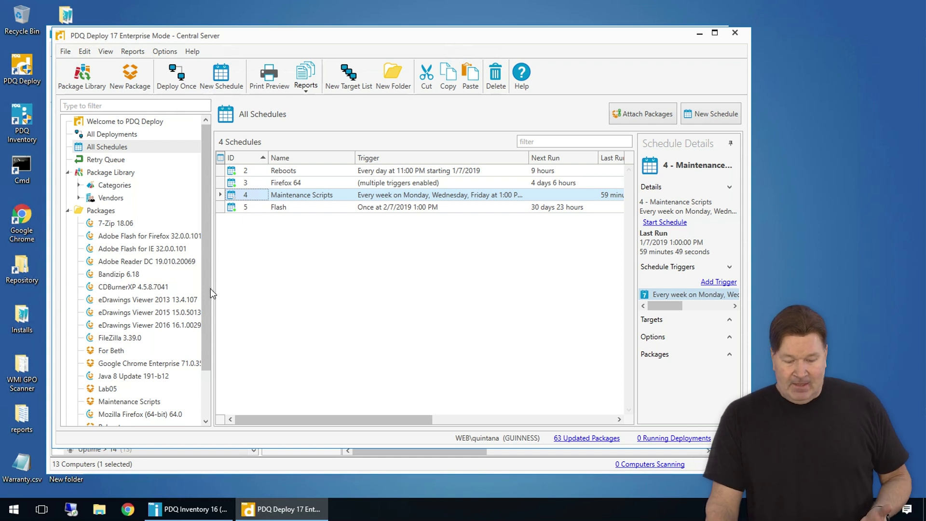
left_click(227, 464)
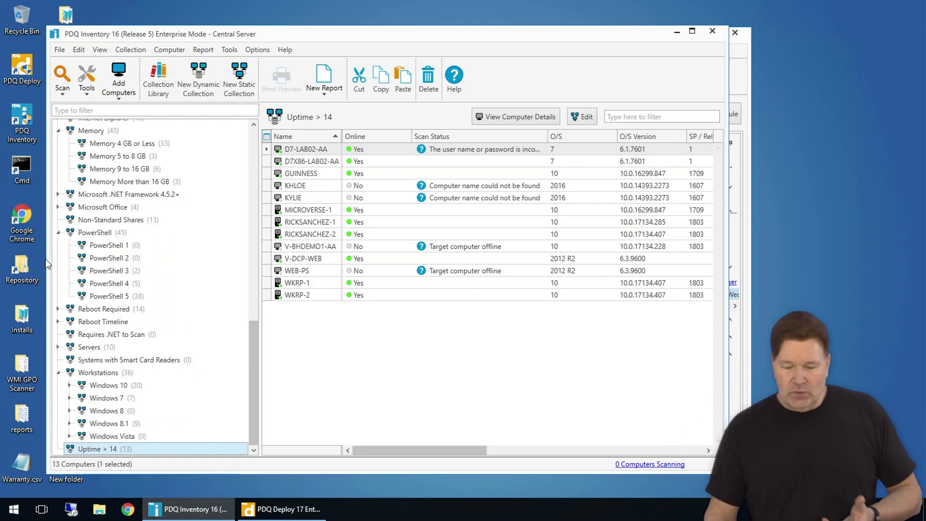
left_click_drag(253, 334, 250, 123)
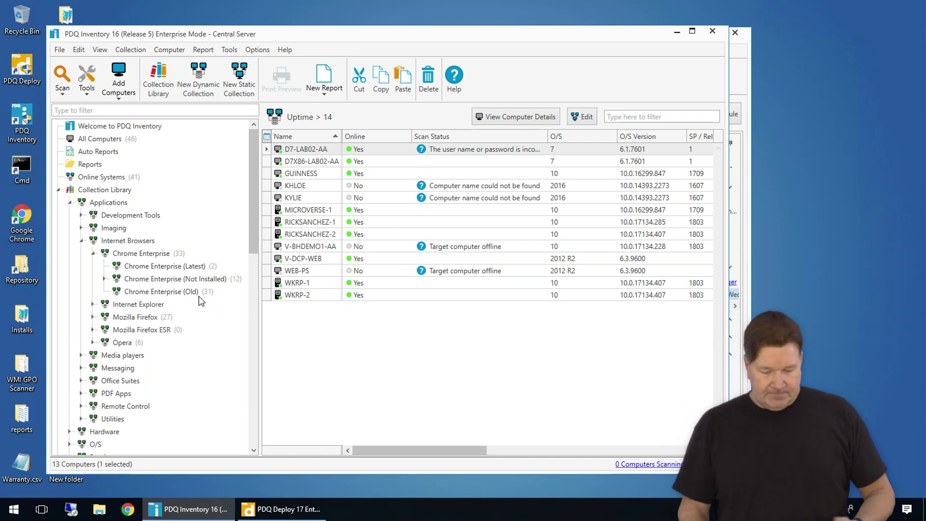
left_click(290, 511)
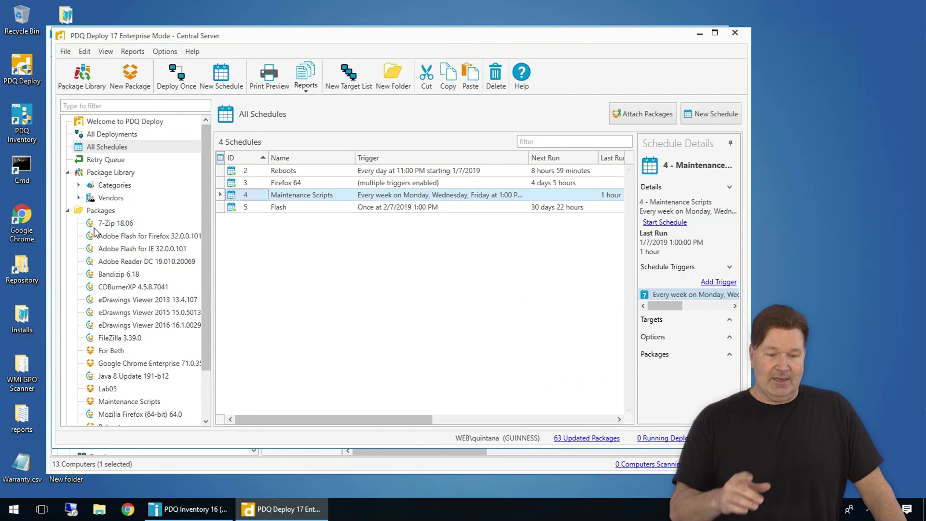
left_click(169, 52)
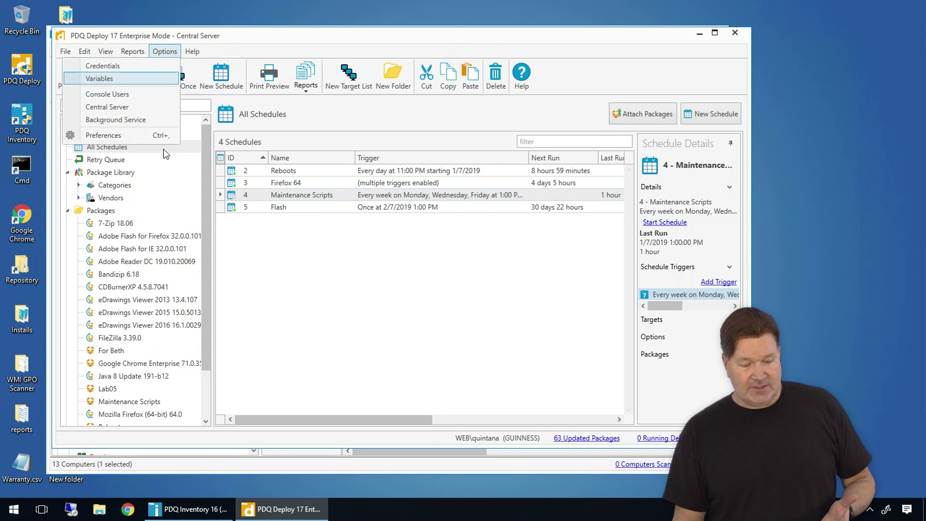
left_click(120, 135)
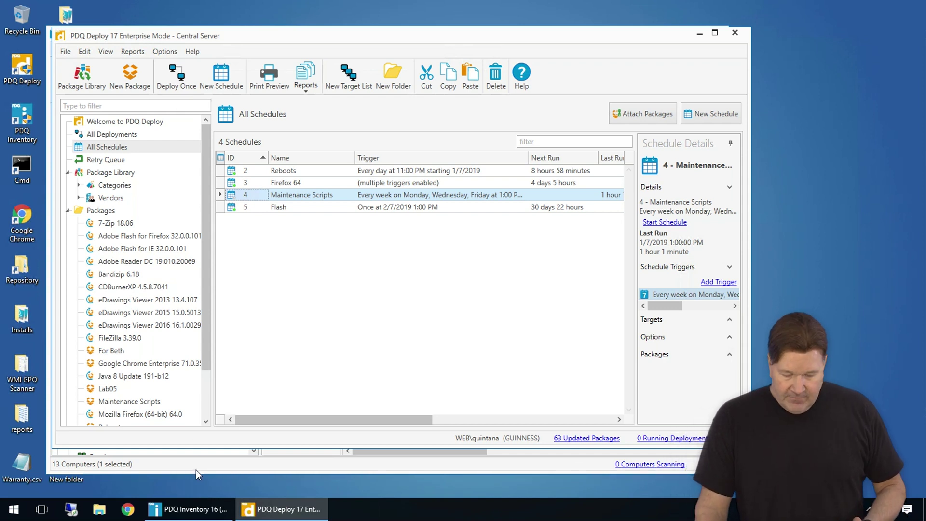
Step: Review PDQ Inventory's Monthly and Accounting auto reports, then return to PDQ Deploy
left_click(193, 510)
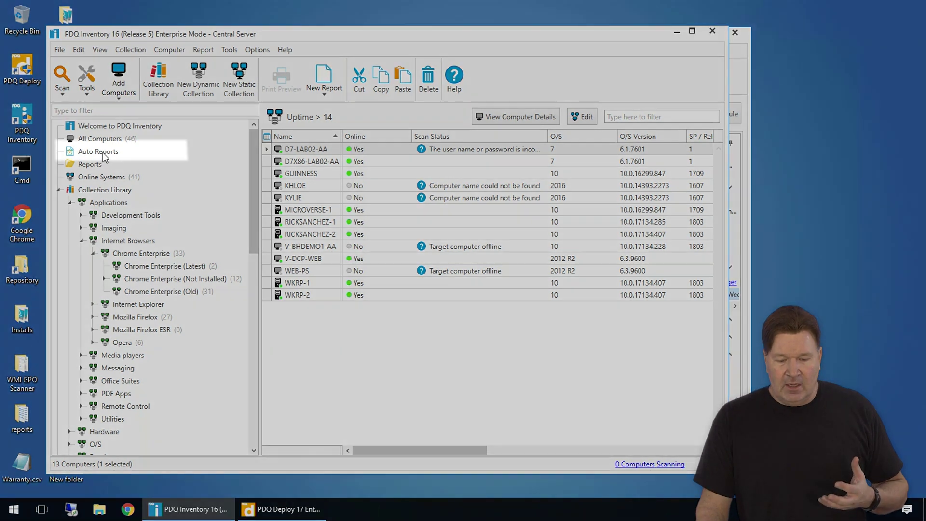
left_click(102, 154)
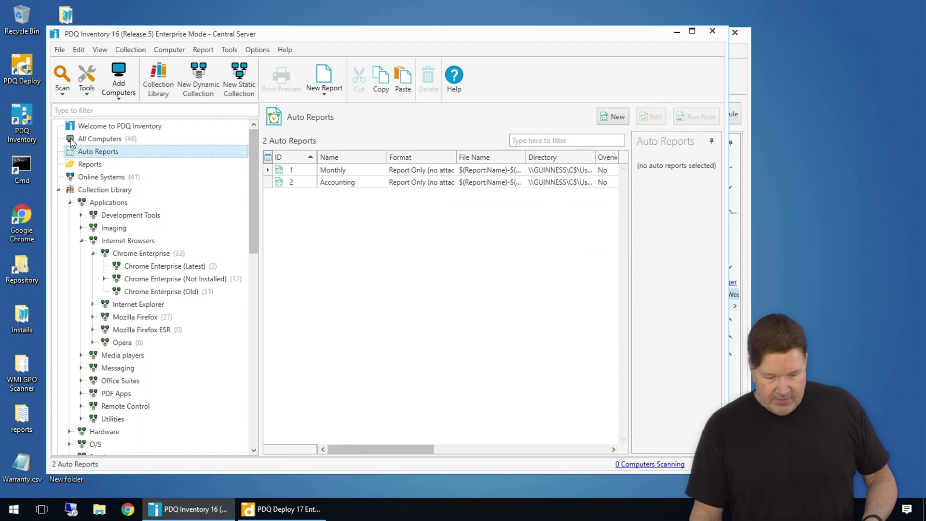
scroll(152, 225, "down", 4)
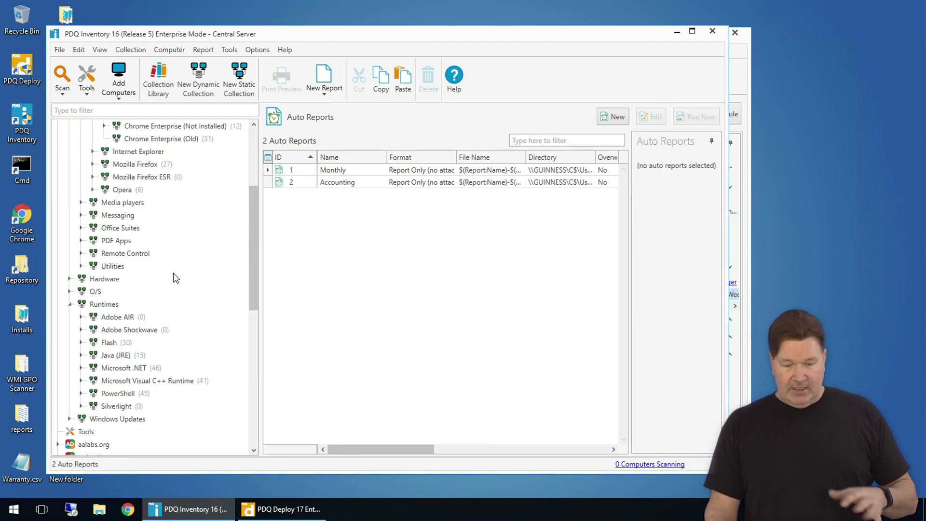
scroll(172, 270, "up", 1)
scroll(171, 270, "down", 5)
scroll(165, 288, "down", 3)
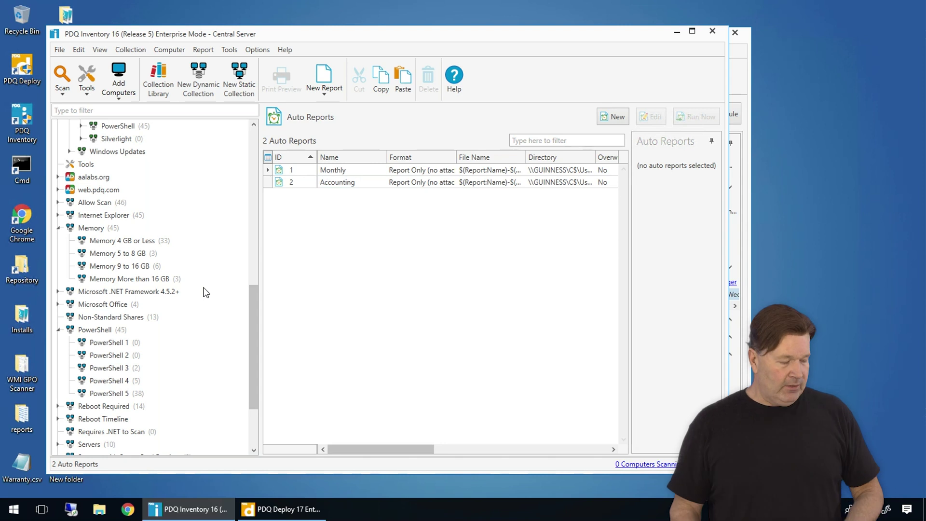
scroll(241, 357, "up", 4)
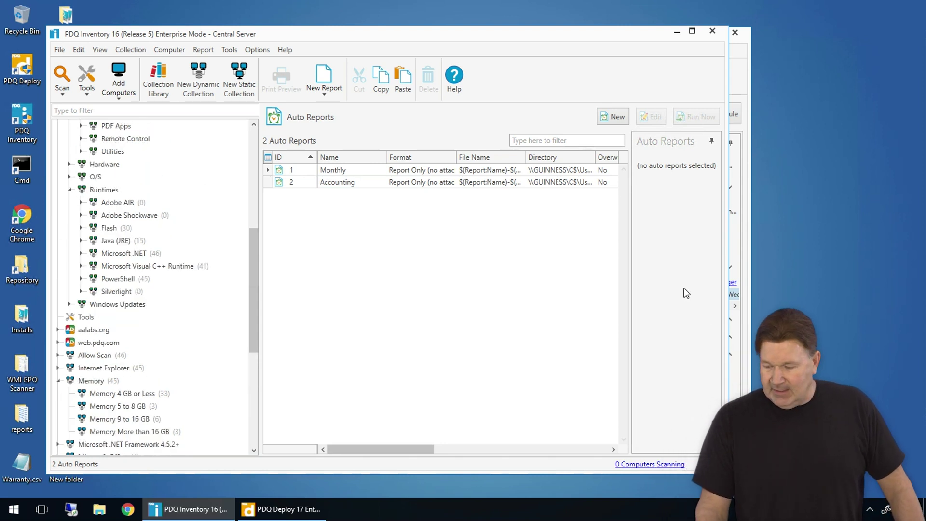
key("alt+Tab")
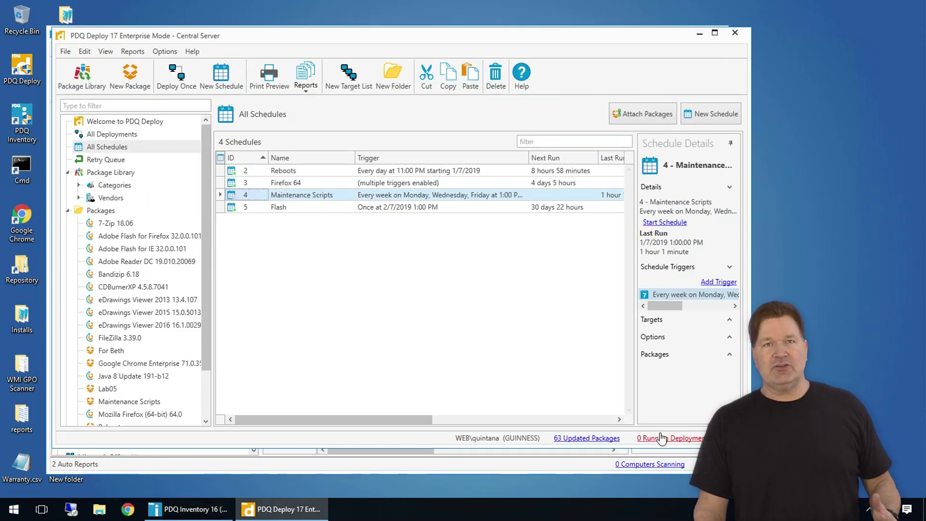